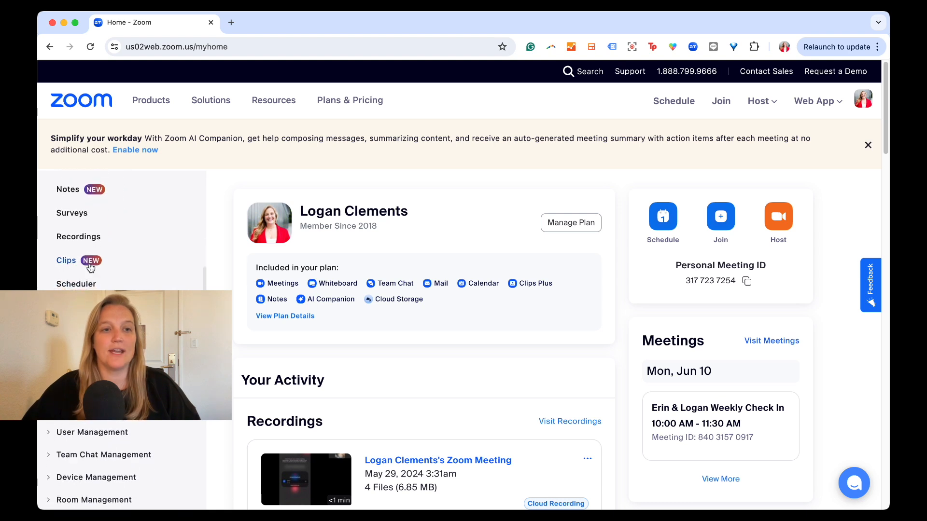
# Go to the Waiting Room option in the Security section of the meeting settings, and switch it off and back on.
pyautogui.click(69, 307)
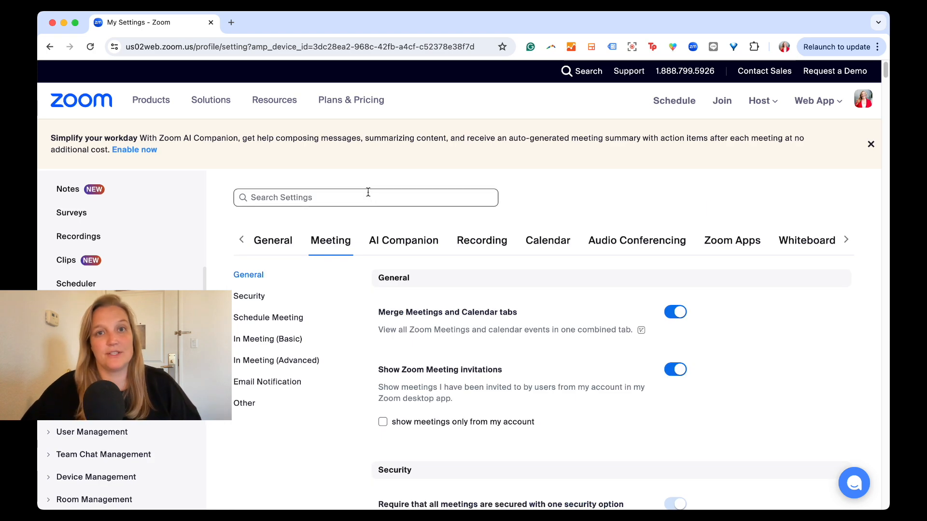
pyautogui.click(273, 196)
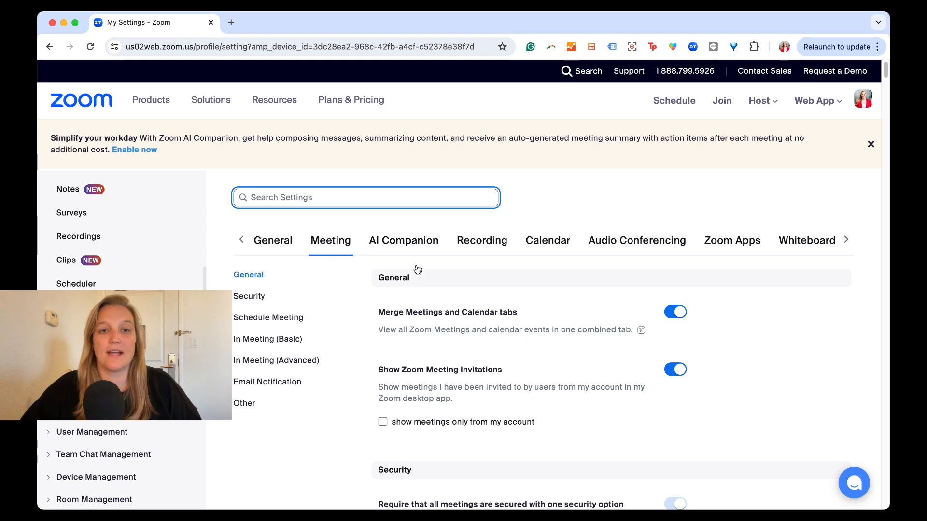
pyautogui.scroll(-1, 460, 278)
pyautogui.scroll(-8, 460, 280)
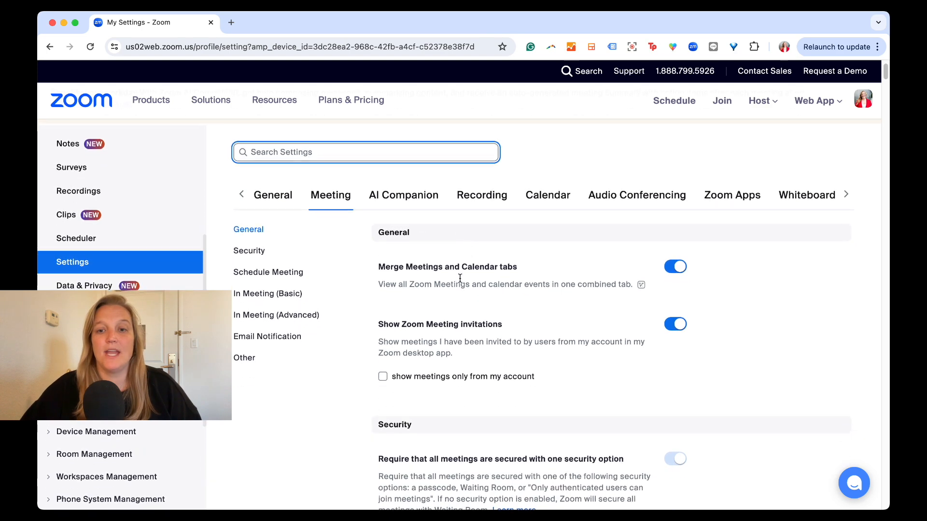
pyautogui.scroll(1, 459, 278)
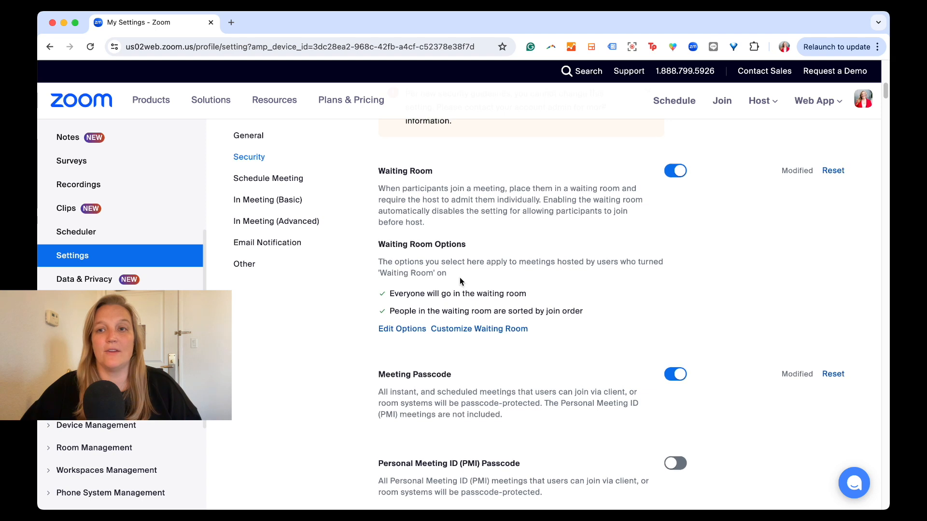
pyautogui.scroll(-1, 460, 278)
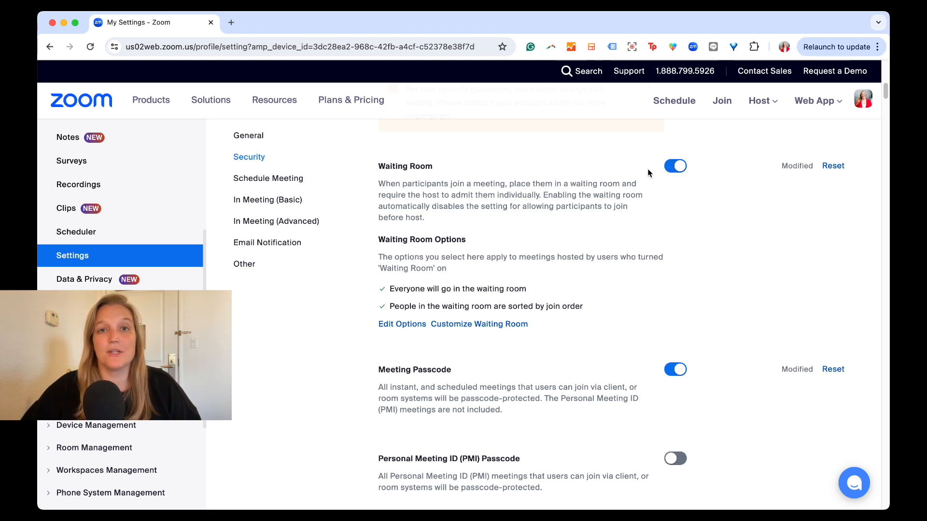
pyautogui.click(673, 170)
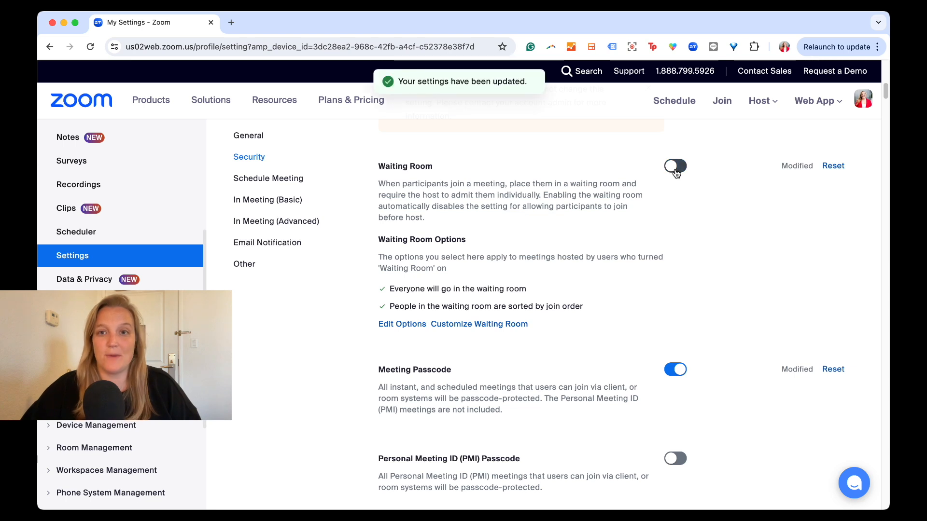
pyautogui.click(675, 170)
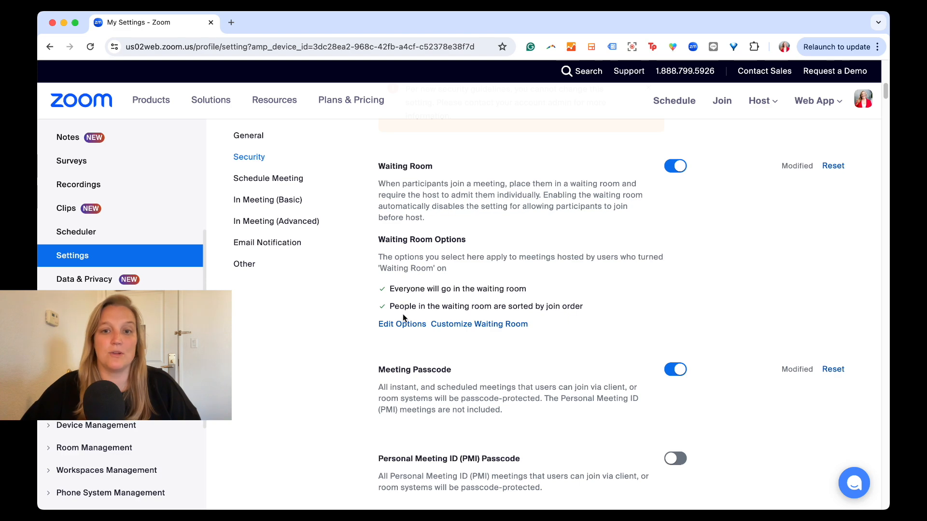
# Open the Waiting Room options and try allowing participants in the waiting room to reply to host and co-hosts, then disable it again.
pyautogui.click(397, 325)
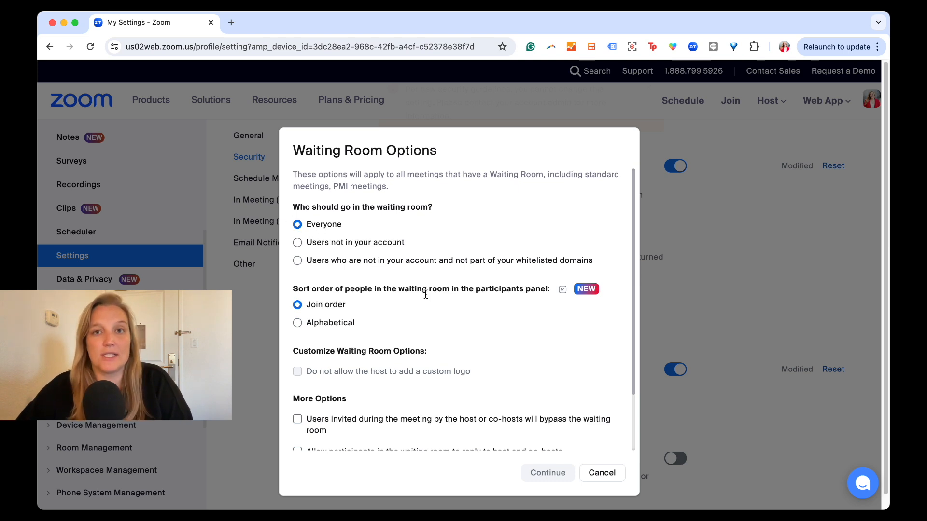
pyautogui.scroll(-2, 423, 290)
pyautogui.scroll(1, 413, 288)
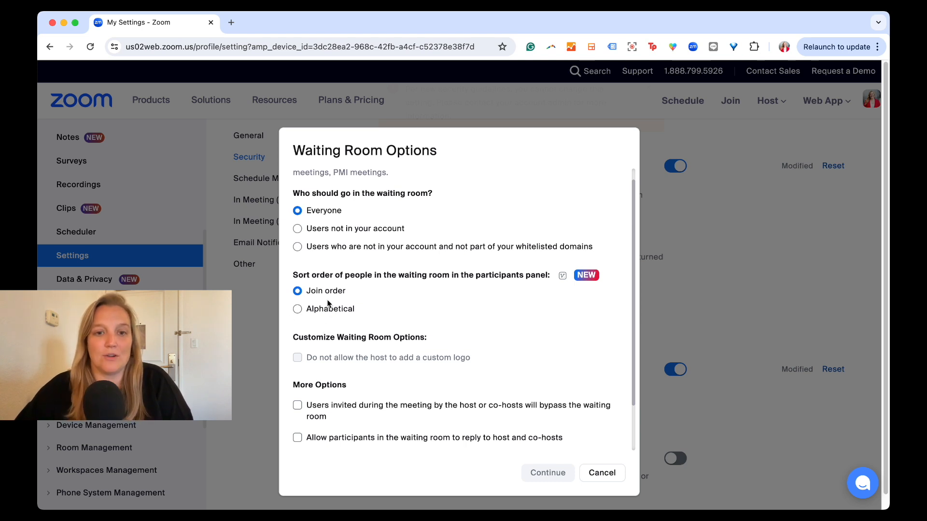
pyautogui.scroll(-3, 338, 309)
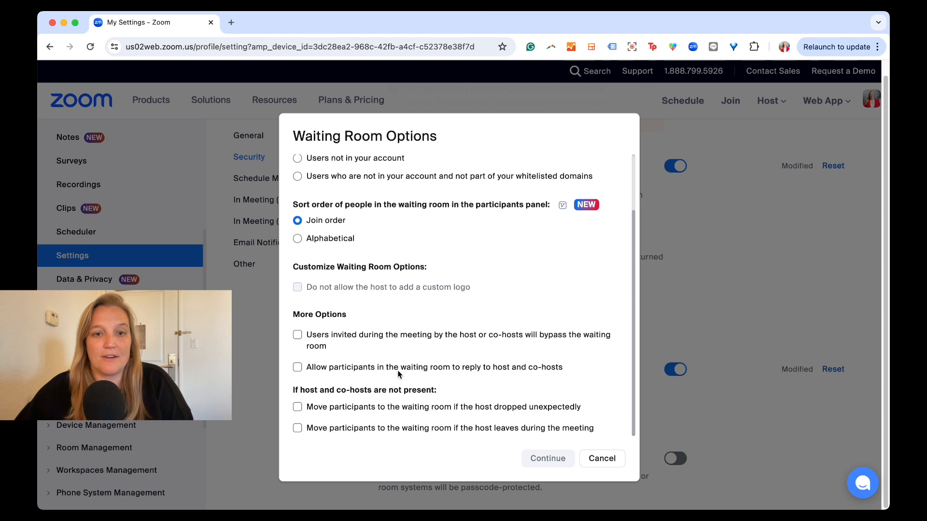
pyautogui.click(297, 367)
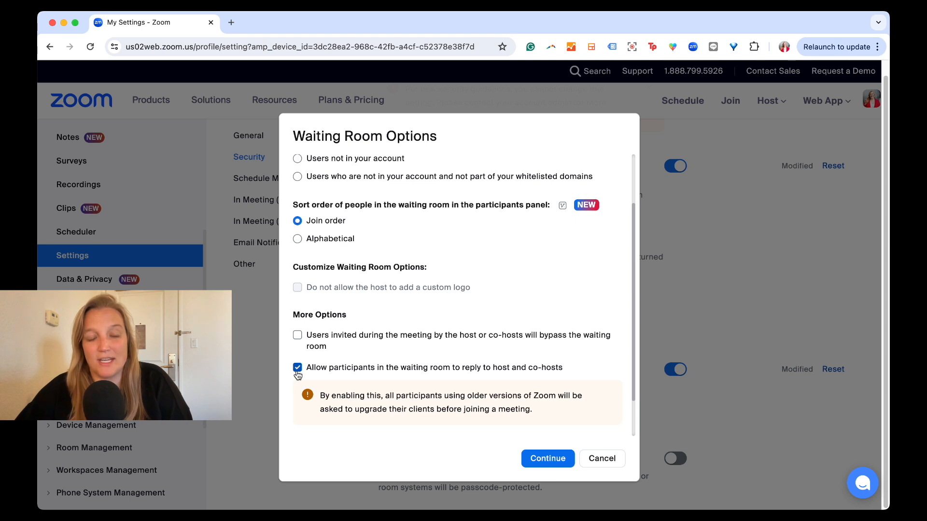
pyautogui.scroll(-2, 338, 381)
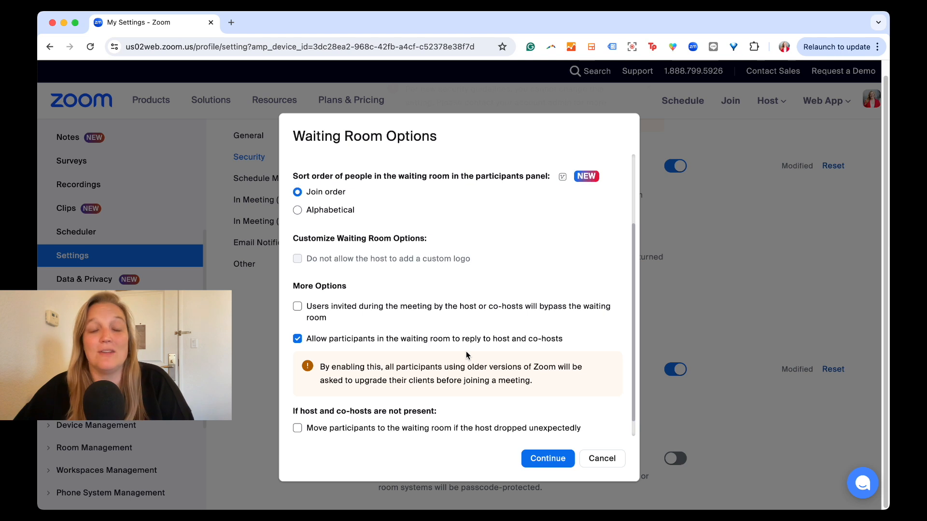
pyautogui.click(297, 338)
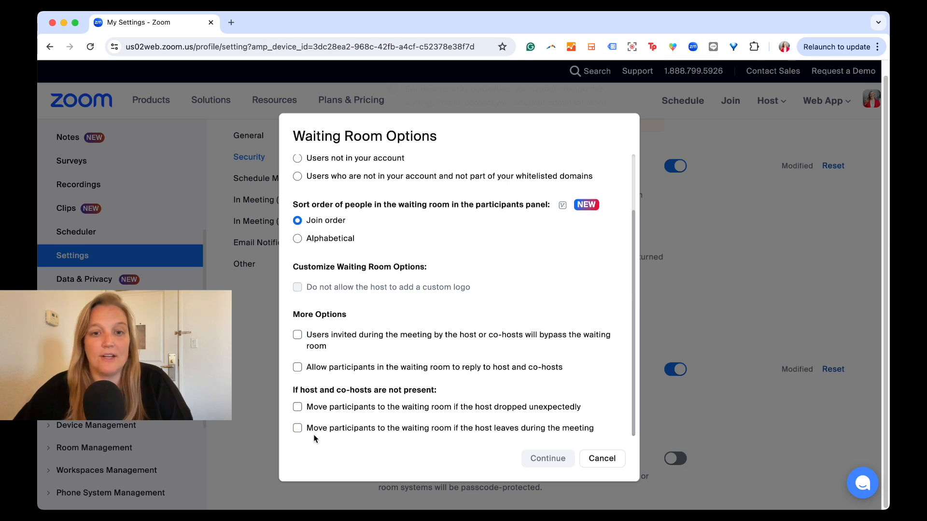
# Try each option that moves participants to the waiting room when the host drops or leaves, turn both off again, and cancel the dialog.
pyautogui.click(297, 408)
pyautogui.scroll(-1, 316, 378)
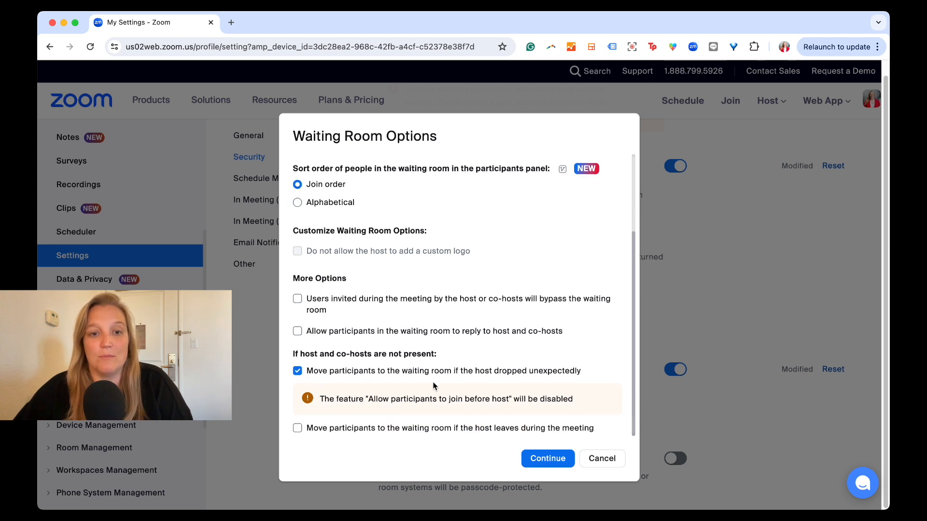
pyautogui.click(298, 371)
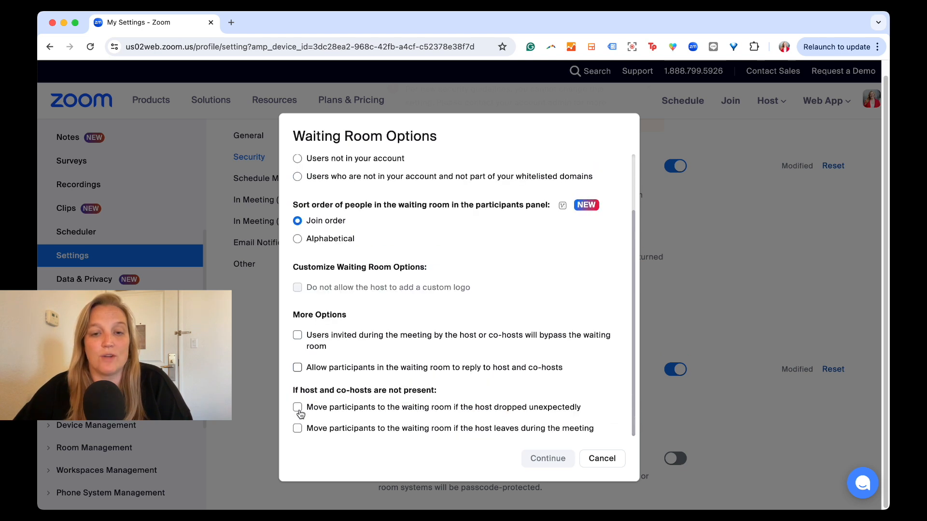
pyautogui.click(298, 429)
pyautogui.scroll(-1, 337, 384)
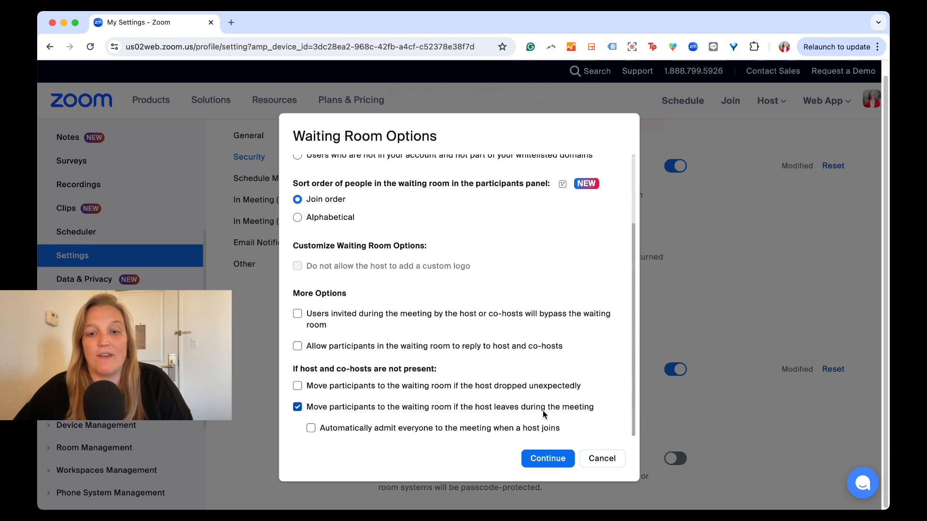
pyautogui.click(298, 408)
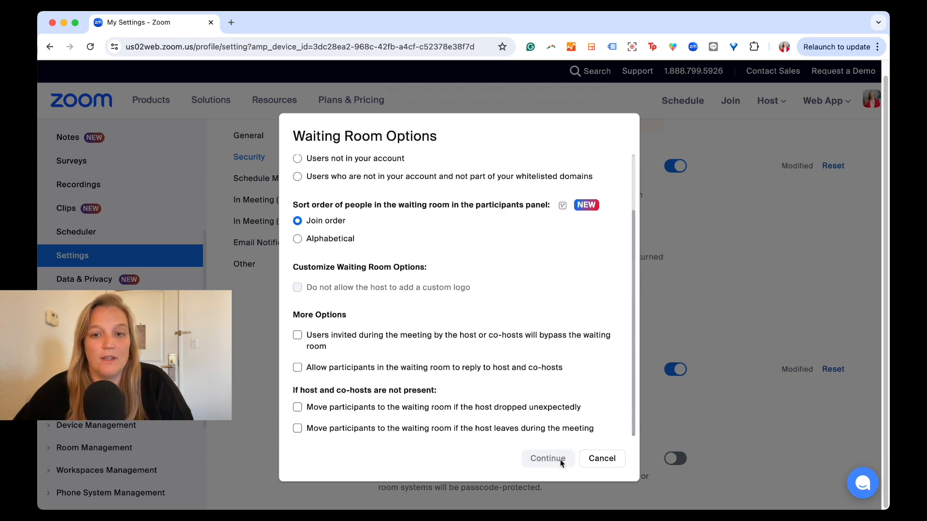
pyautogui.click(599, 458)
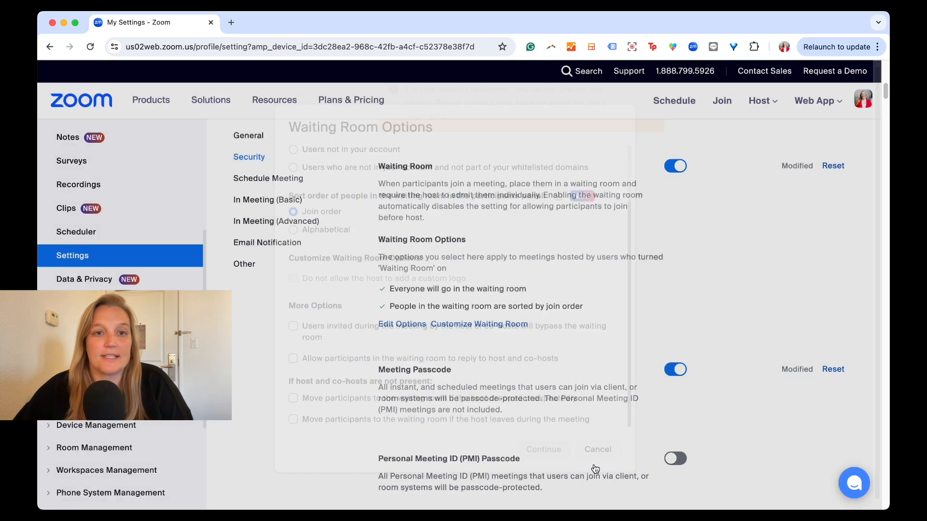
# Open the waiting room customization, enter "Sample Title" as the title, and replace it with a welcome message naming the host.
pyautogui.click(480, 325)
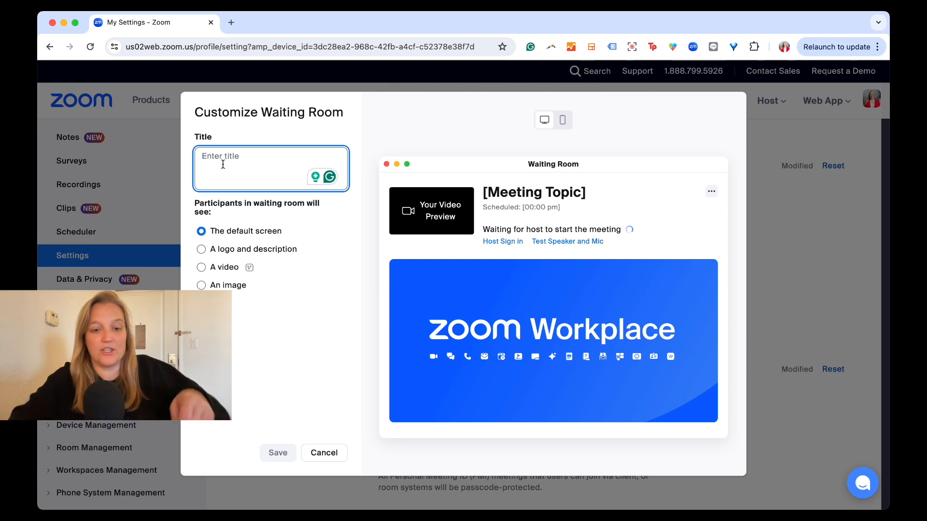
pyautogui.write('Sample Title')
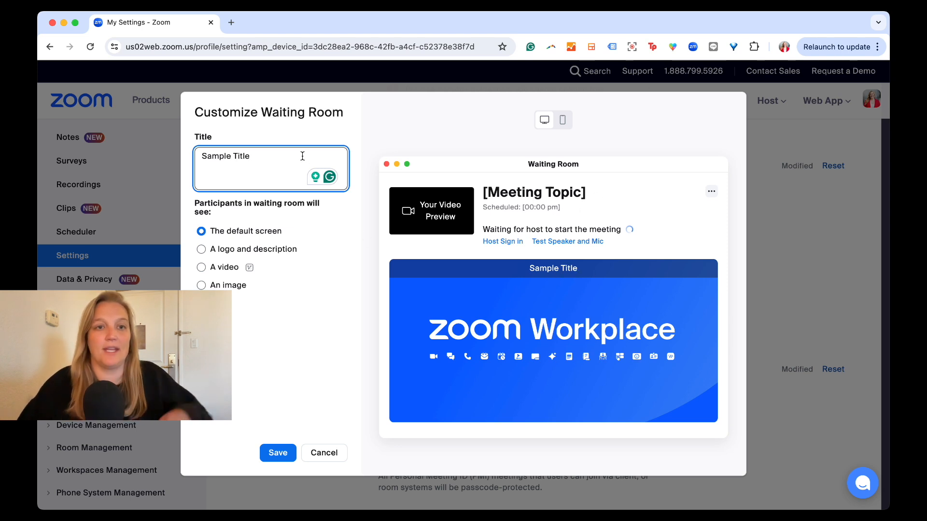
pyautogui.press('super+a')
pyautogui.write("Welcome to Logan's Zoom!")
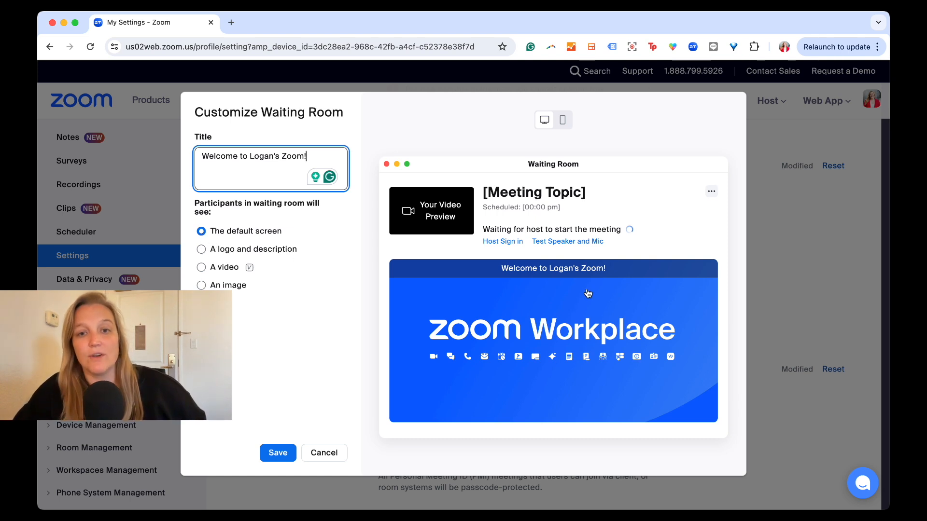
# Set the waiting room to show a logo and description, and upload a logo image.
pyautogui.click(201, 249)
pyautogui.scroll(-2, 202, 255)
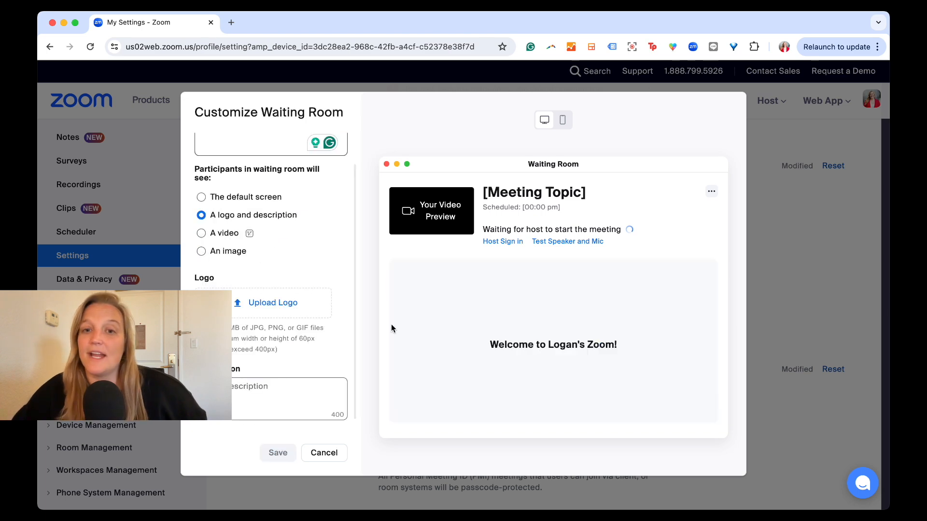
pyautogui.click(288, 303)
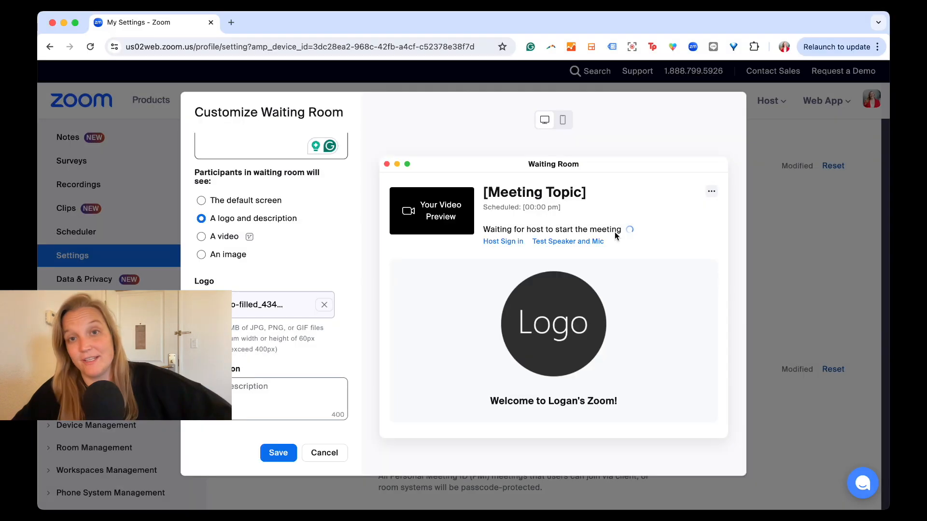
# Enter "This is a test description!" as the waiting room description.
pyautogui.click(297, 397)
pyautogui.write('T')
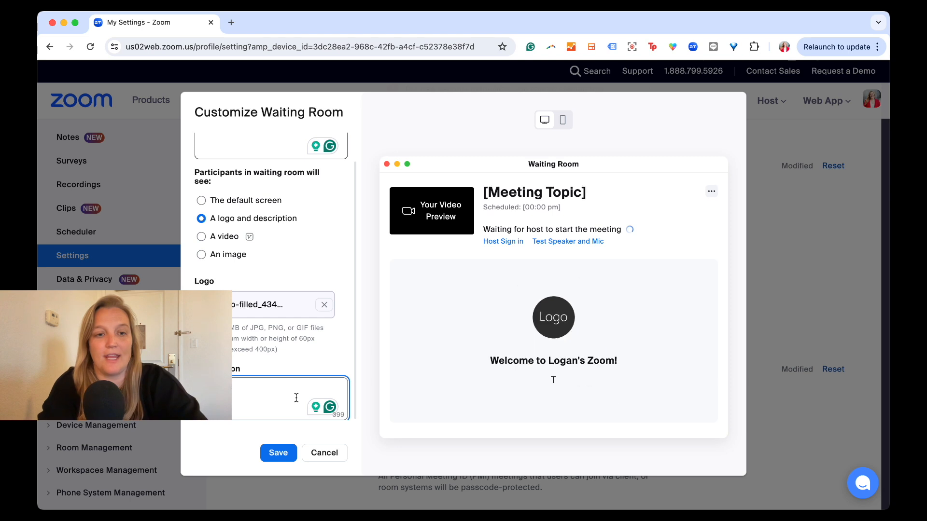
pyautogui.write('his is a test description!')
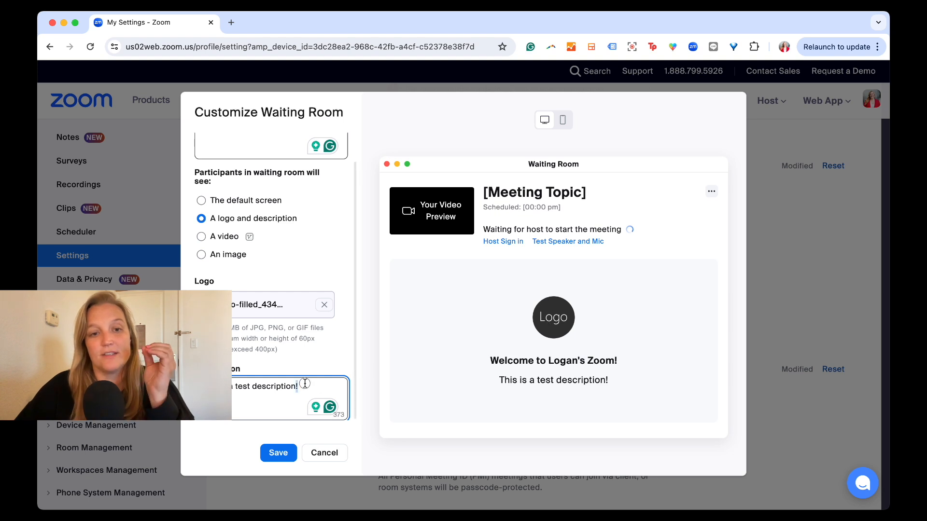
# Clear the description text to preview the logo without it, and restore it as "This is a test description".
pyautogui.hotkey('shift', 'alt', 'Left')
pyautogui.hotkey('shift', 'alt', 'Left')
pyautogui.press('Right')
pyautogui.press('BackSpace')
pyautogui.hotkey('shift', 'alt', 'Left')
pyautogui.hotkey('shift', 'alt', 'Left')
pyautogui.press('BackSpace')
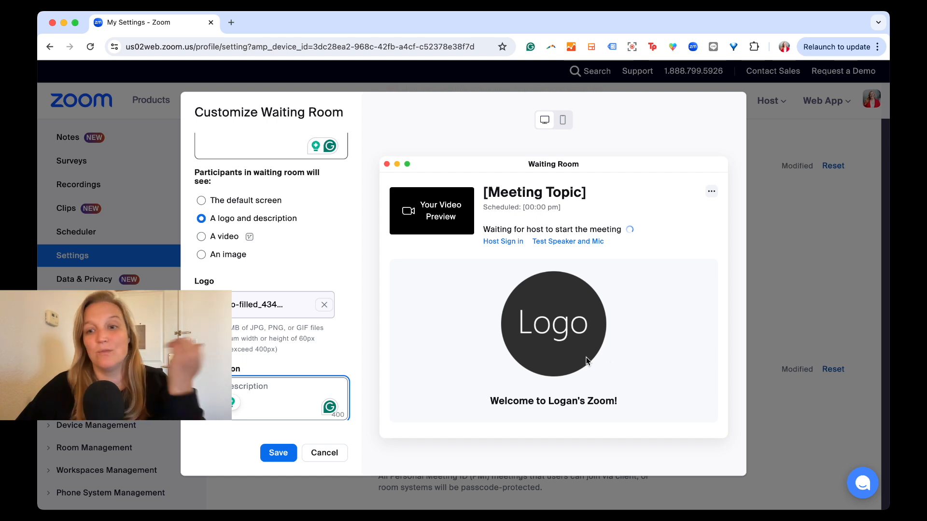
pyautogui.write('This is a test description')
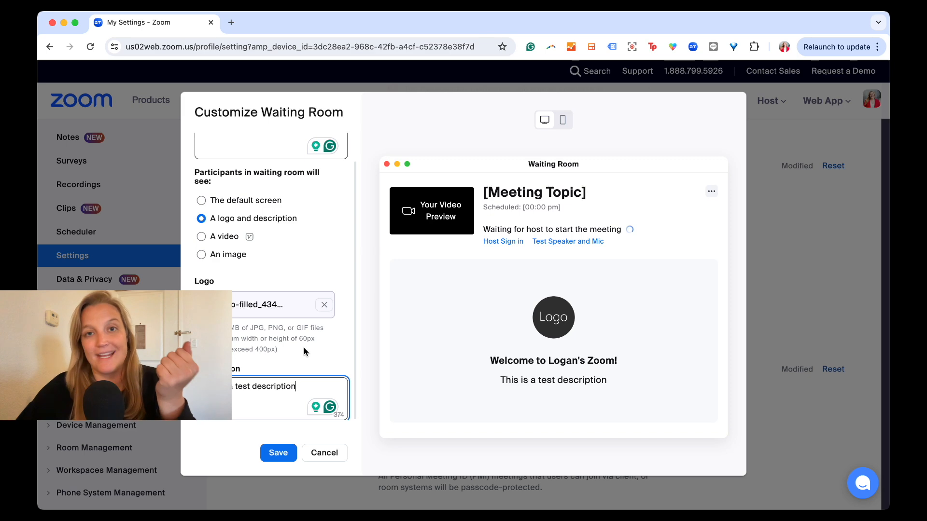
# Switch what participants see in the waiting room to a video, and preview an uploaded recording.
pyautogui.click(202, 236)
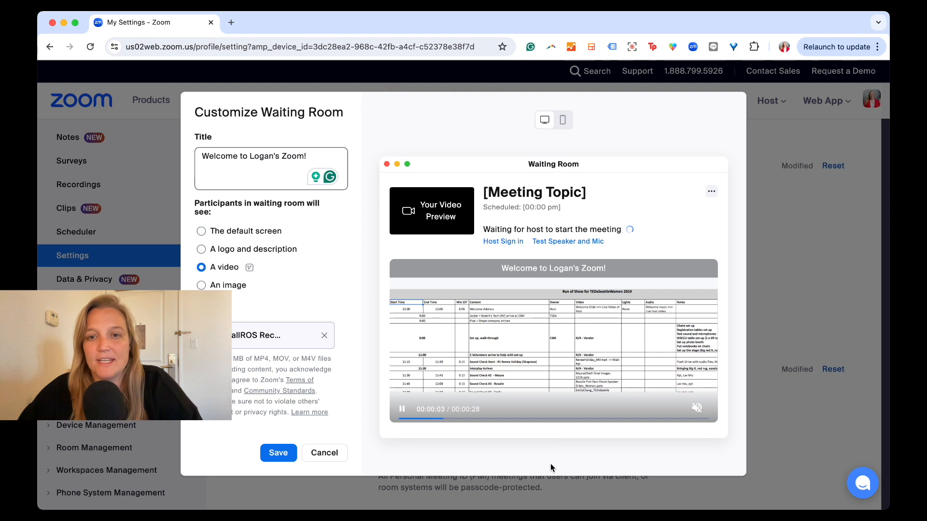
pyautogui.moveTo(700, 415)
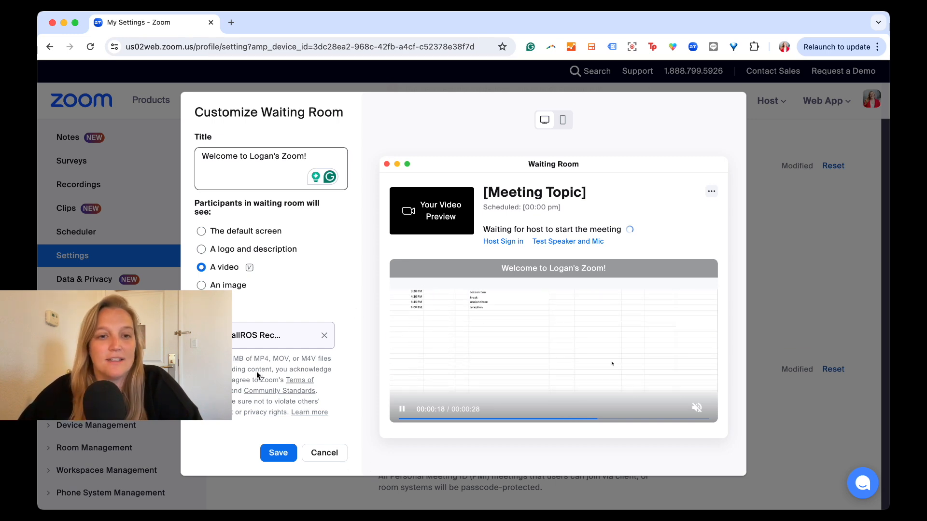
# Switch what participants see in the waiting room to an image, and upload the Zoom Tips thumbnail image.
pyautogui.click(222, 285)
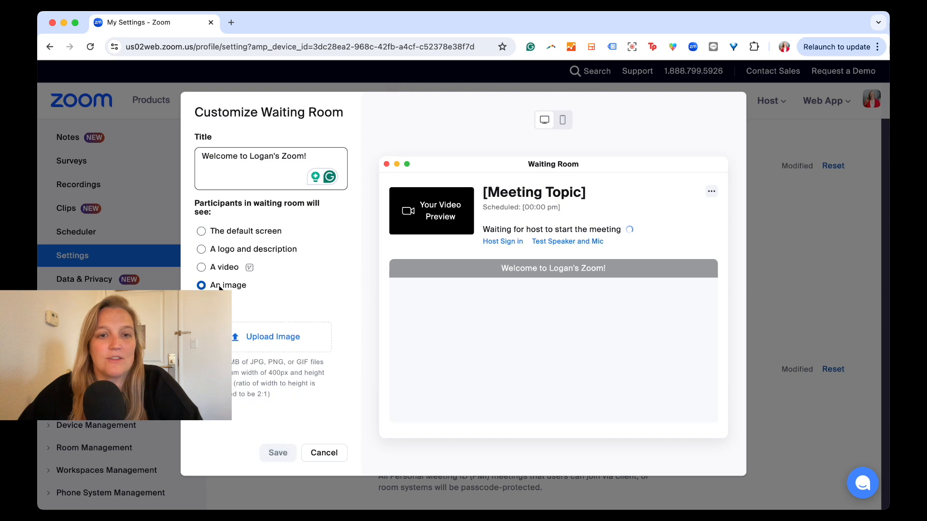
pyautogui.click(270, 338)
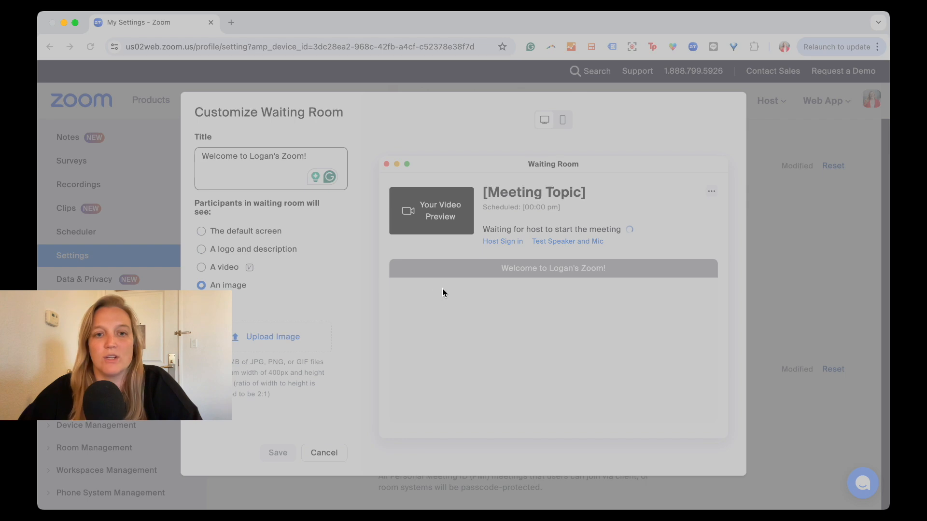
pyautogui.click(608, 365)
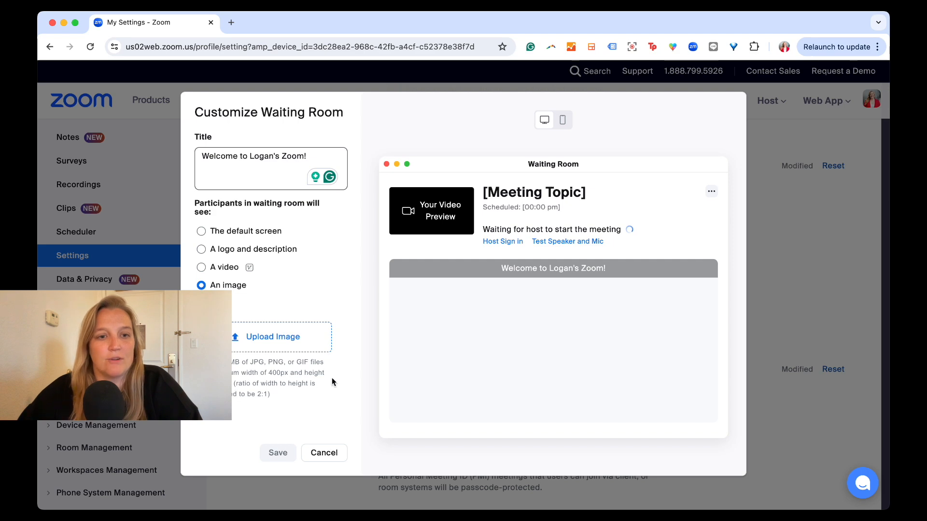
pyautogui.click(284, 340)
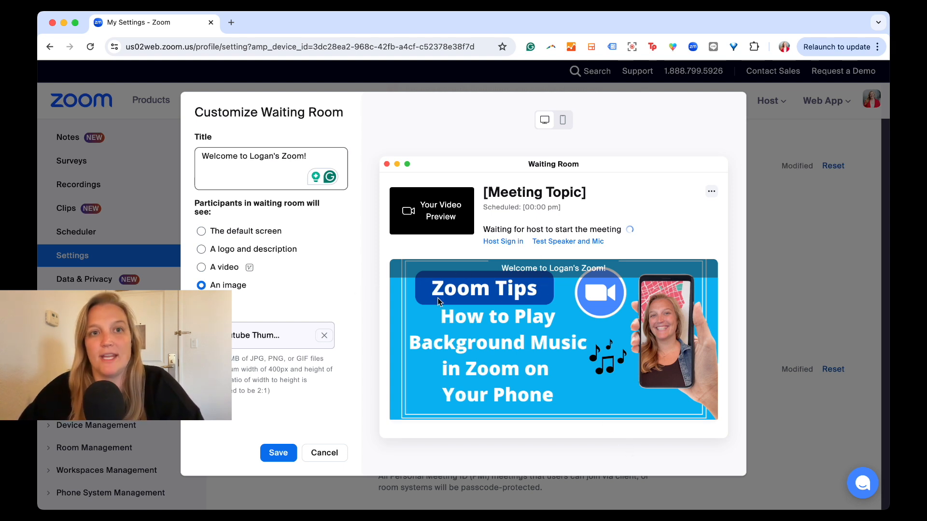
# Clear the waiting room title, and replace the uploaded image with the default screen.
pyautogui.tripleClick(286, 154)
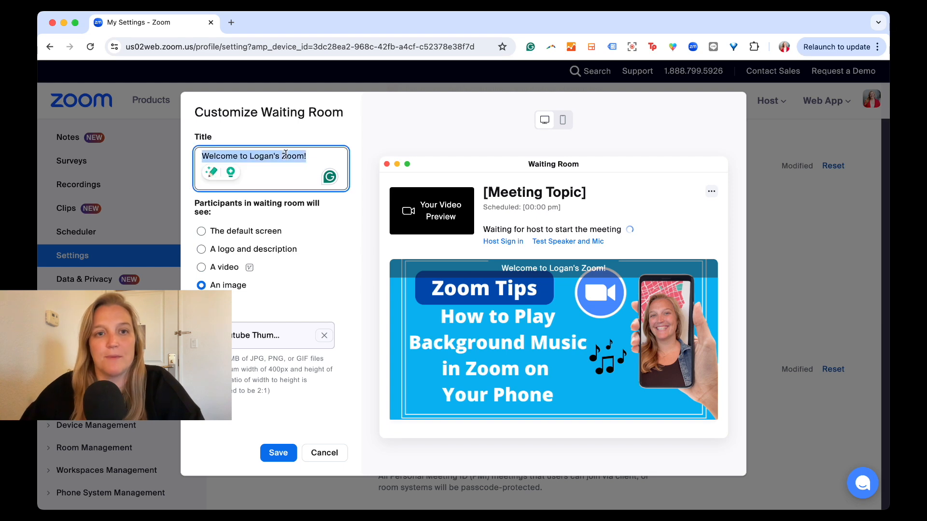
pyautogui.press('BackSpace')
pyautogui.click(436, 241)
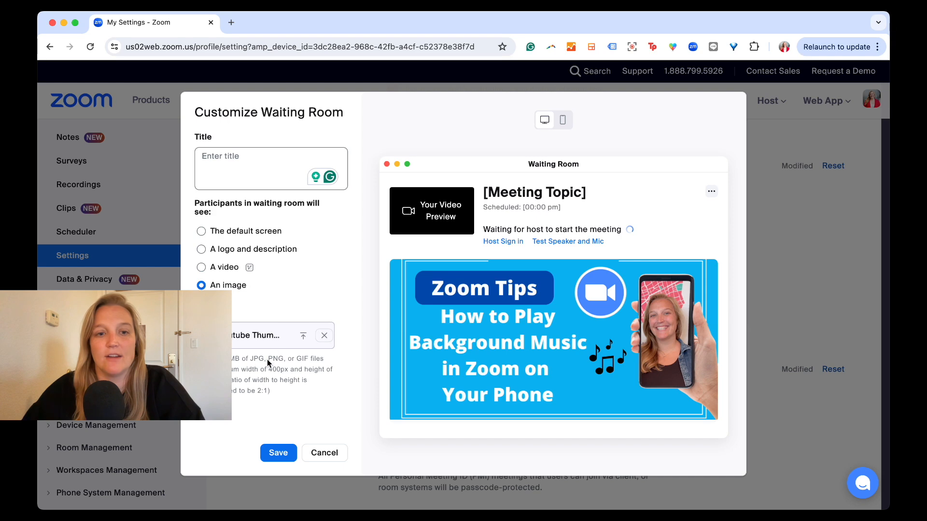
pyautogui.click(324, 336)
pyautogui.click(207, 231)
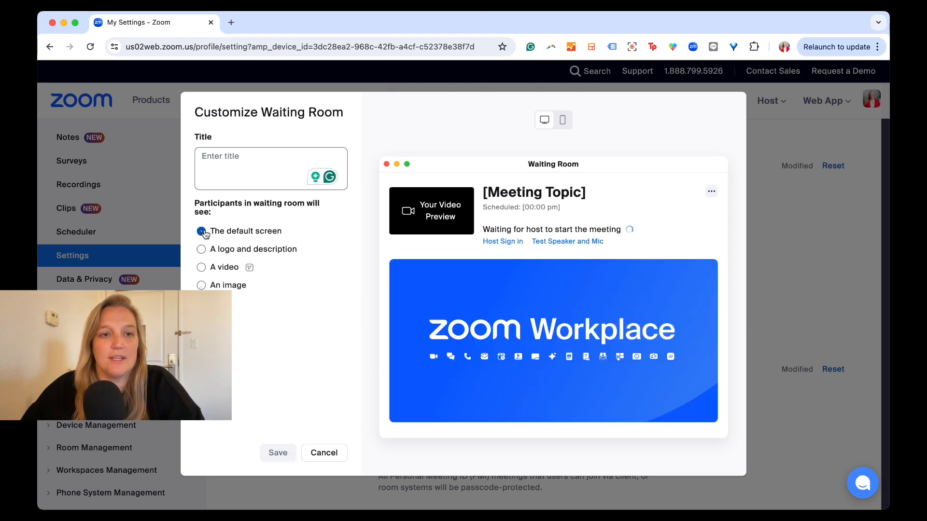